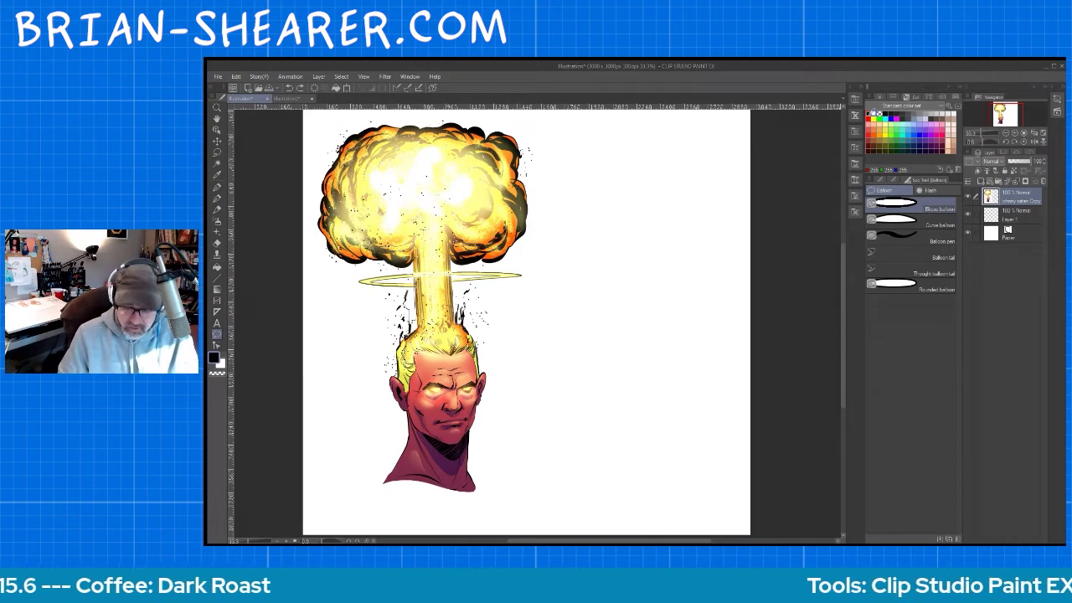
- Try ellipse and rounded balloons right of the explosion, undoing each
{"action": "scroll", "coordinate": [842, 307], "scroll_direction": "up", "scroll_amount": 1}
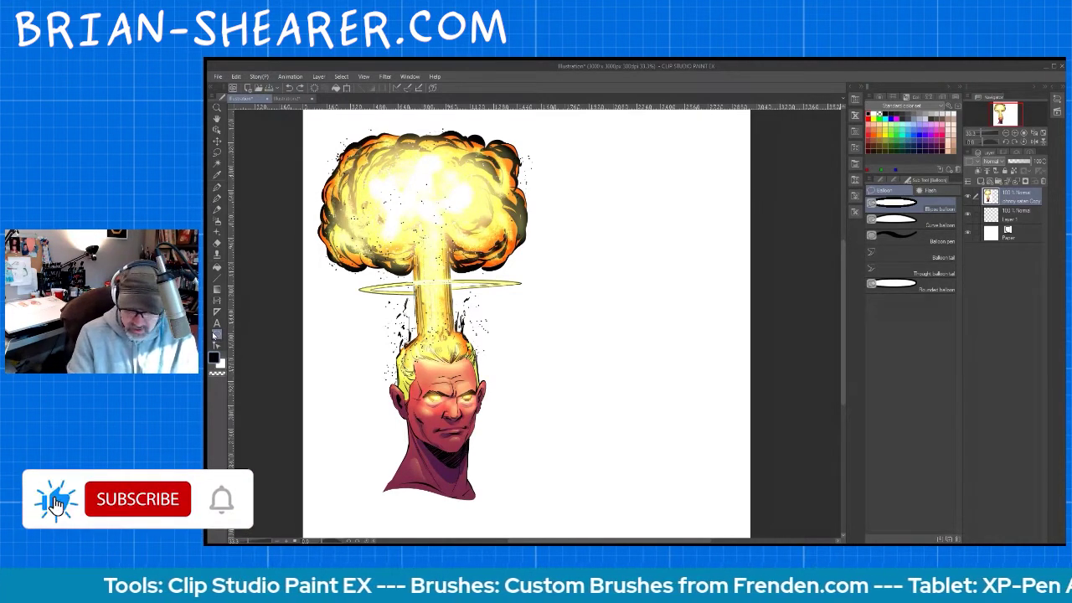
{"action": "left_click", "coordinate": [936, 209]}
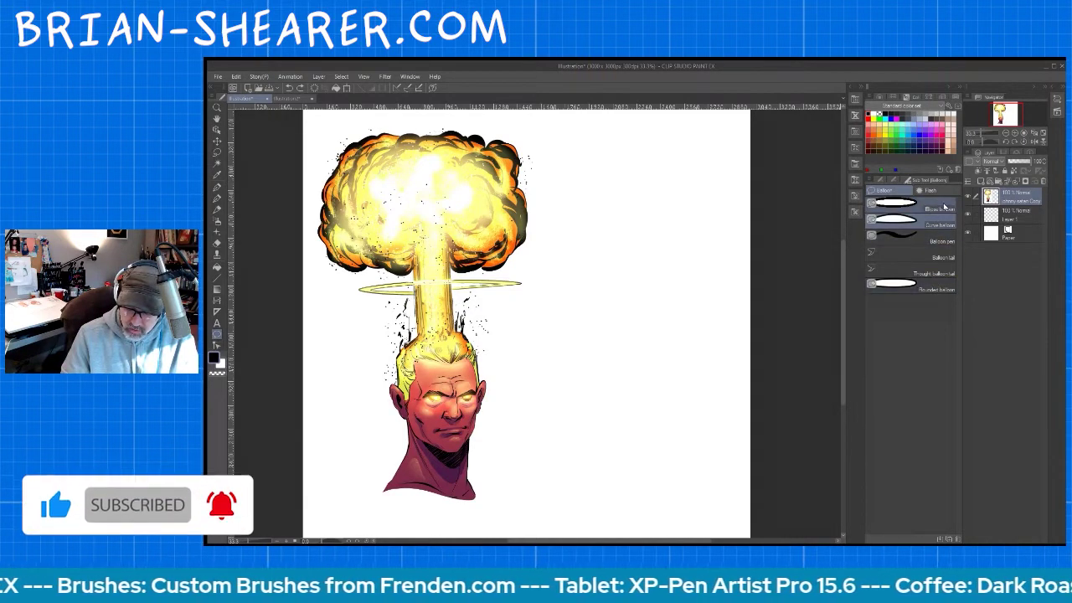
{"action": "left_click_drag", "start_coordinate": [590, 182], "coordinate": [704, 321]}
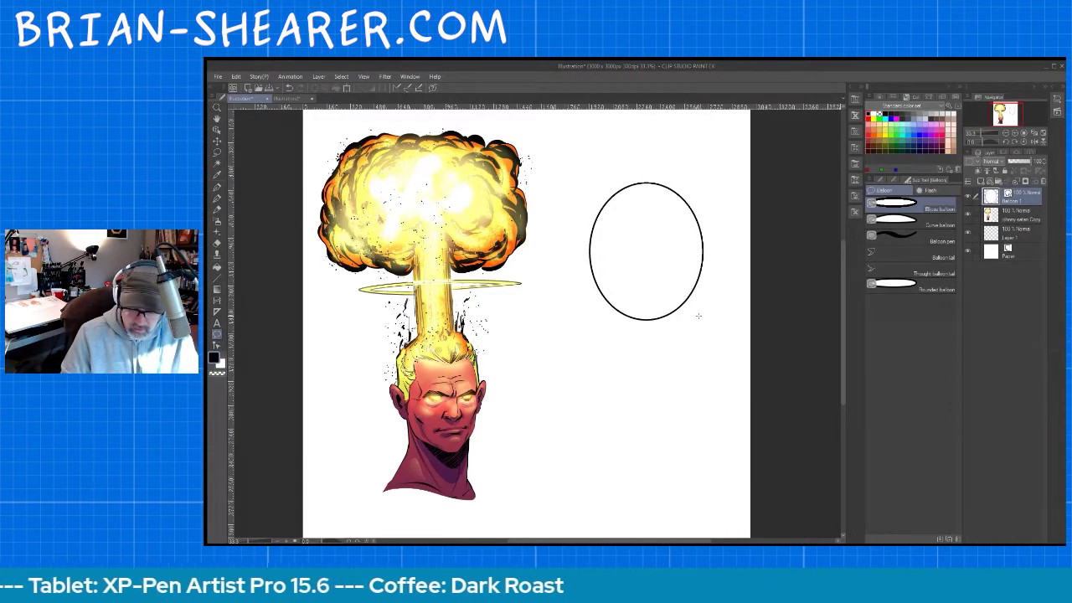
{"action": "key", "text": "ctrl+z"}
{"action": "left_click", "coordinate": [947, 283]}
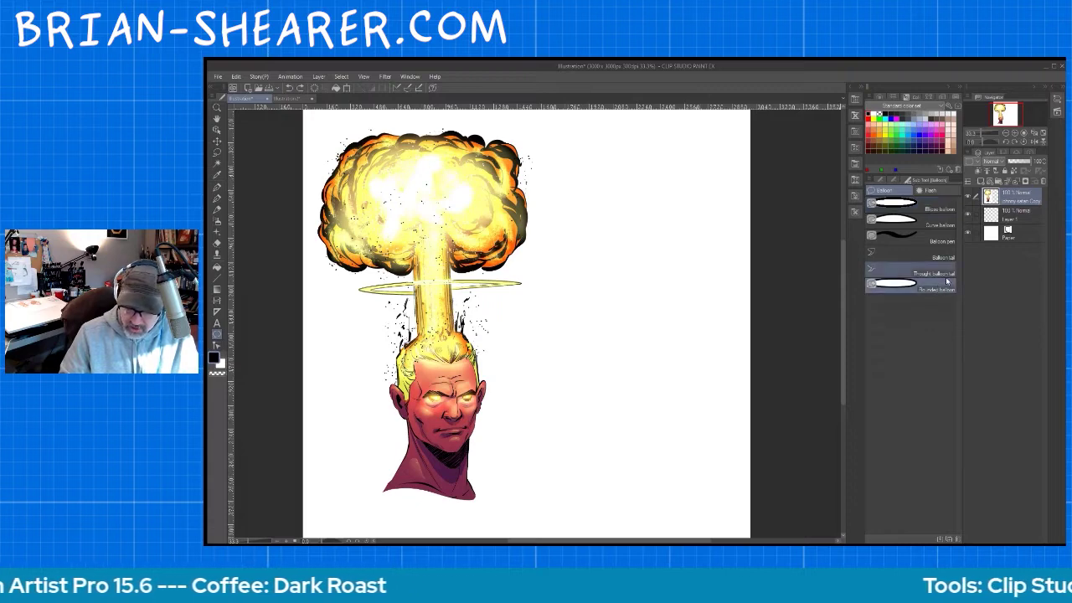
{"action": "left_click_drag", "start_coordinate": [597, 177], "coordinate": [717, 285]}
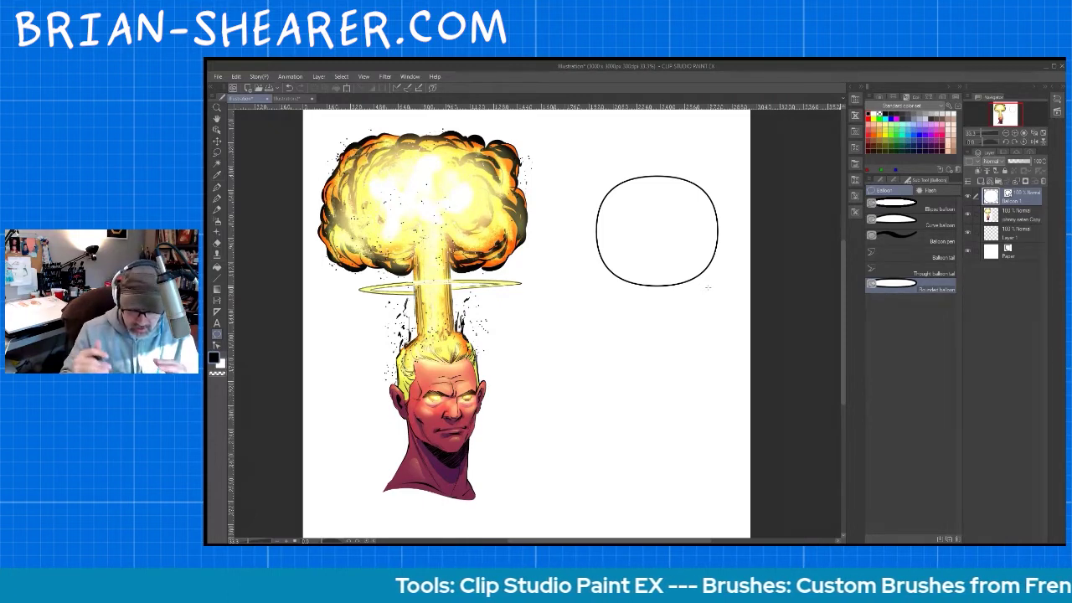
{"action": "key", "text": "ctrl+z"}
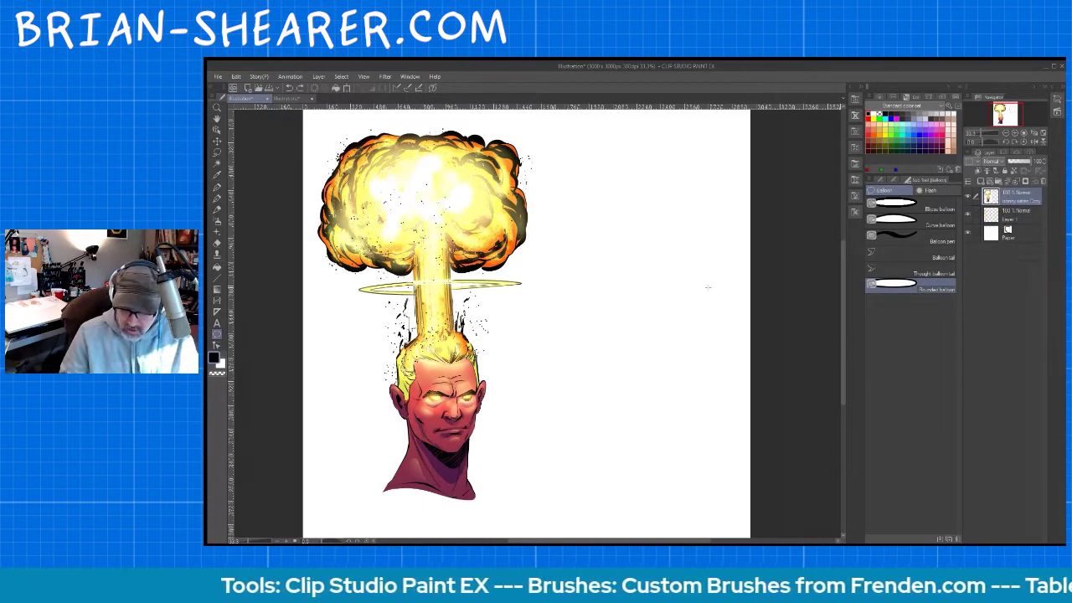
- Try a curve balloon, then a freehand balloon with a down-left tail, undoing both
{"action": "left_click", "coordinate": [894, 220]}
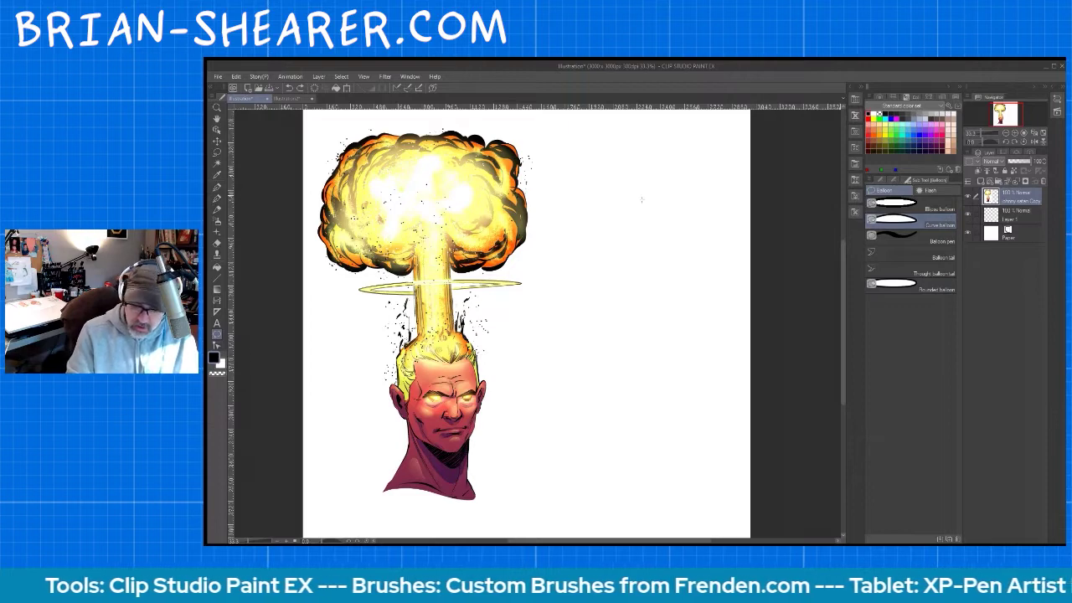
{"action": "mouse_move", "coordinate": [637, 180]}
{"action": "left_mouse_down"}
{"action": "mouse_move", "coordinate": [609, 215]}
{"action": "mouse_move", "coordinate": [610, 250]}
{"action": "mouse_move", "coordinate": [642, 270]}
{"action": "mouse_move", "coordinate": [692, 267]}
{"action": "mouse_move", "coordinate": [717, 216]}
{"action": "mouse_move", "coordinate": [699, 171]}
{"action": "mouse_move", "coordinate": [653, 173]}
{"action": "left_mouse_up"}
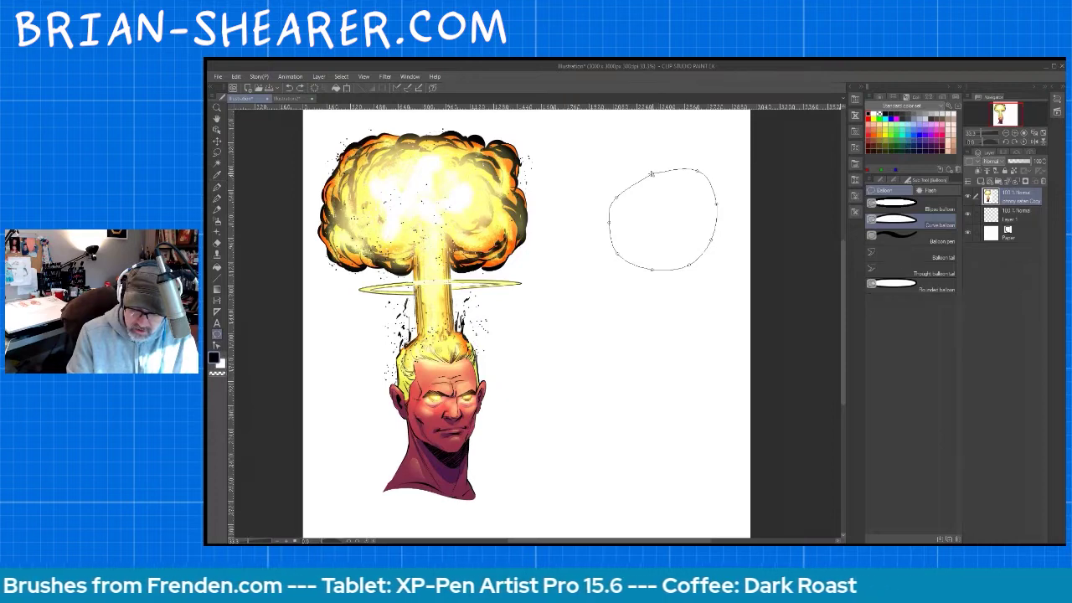
{"action": "left_click_drag", "start_coordinate": [652, 173], "coordinate": [652, 172]}
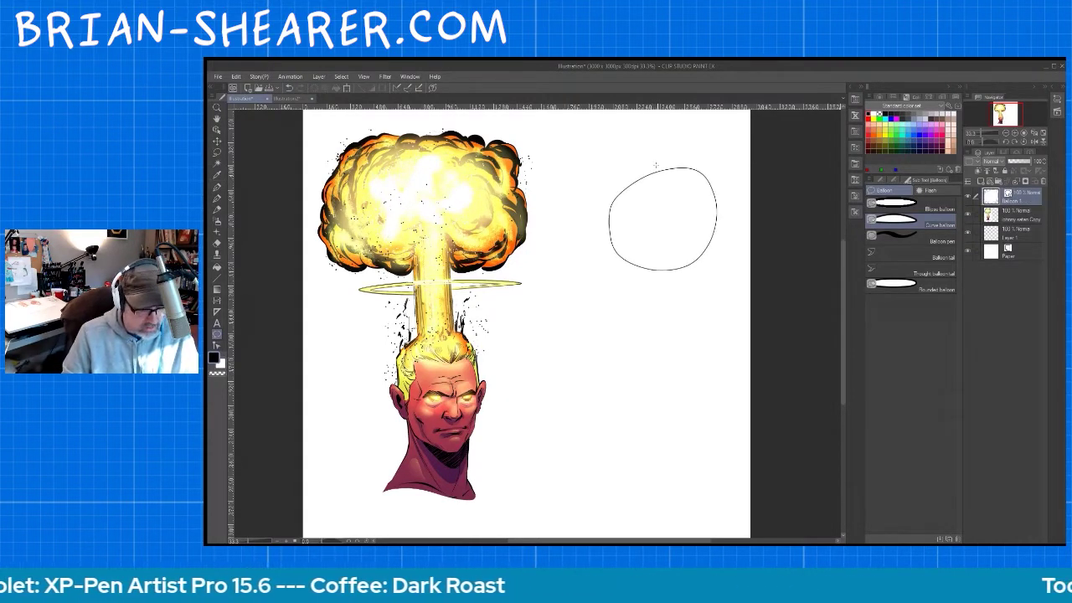
{"action": "key", "text": "ctrl+z"}
{"action": "left_click", "coordinate": [939, 242]}
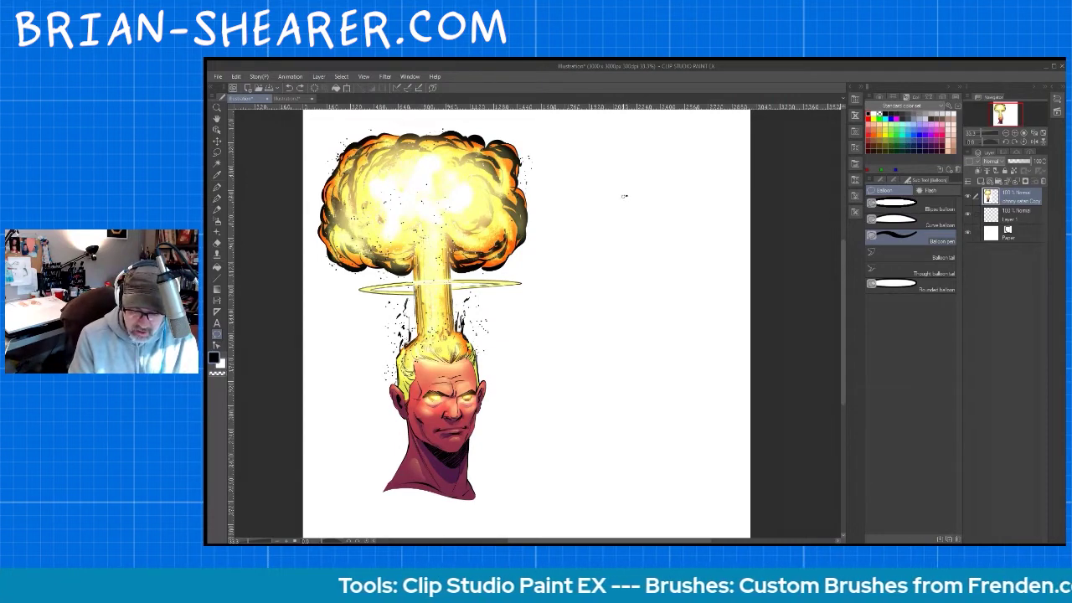
{"action": "mouse_move", "coordinate": [624, 196]}
{"action": "left_mouse_down"}
{"action": "mouse_move", "coordinate": [594, 214]}
{"action": "mouse_move", "coordinate": [572, 249]}
{"action": "mouse_move", "coordinate": [575, 283]}
{"action": "mouse_move", "coordinate": [599, 312]}
{"action": "mouse_move", "coordinate": [672, 319]}
{"action": "mouse_move", "coordinate": [702, 296]}
{"action": "mouse_move", "coordinate": [709, 238]}
{"action": "mouse_move", "coordinate": [689, 204]}
{"action": "mouse_move", "coordinate": [629, 196]}
{"action": "left_mouse_up"}
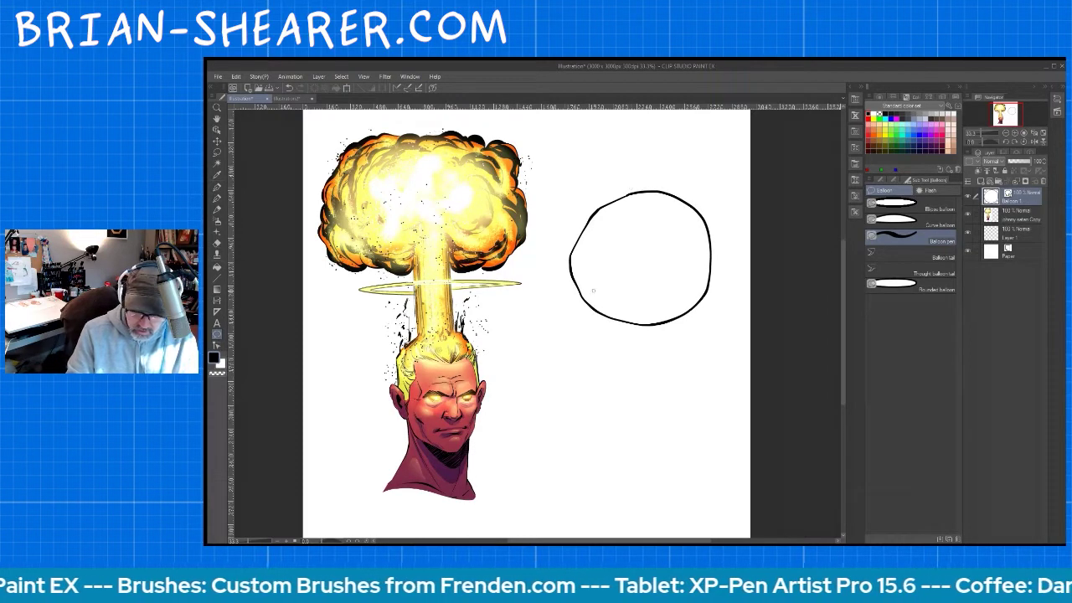
{"action": "mouse_move", "coordinate": [601, 285]}
{"action": "left_mouse_down"}
{"action": "mouse_move", "coordinate": [589, 318]}
{"action": "mouse_move", "coordinate": [531, 359]}
{"action": "mouse_move", "coordinate": [613, 305]}
{"action": "mouse_move", "coordinate": [616, 290]}
{"action": "left_mouse_up"}
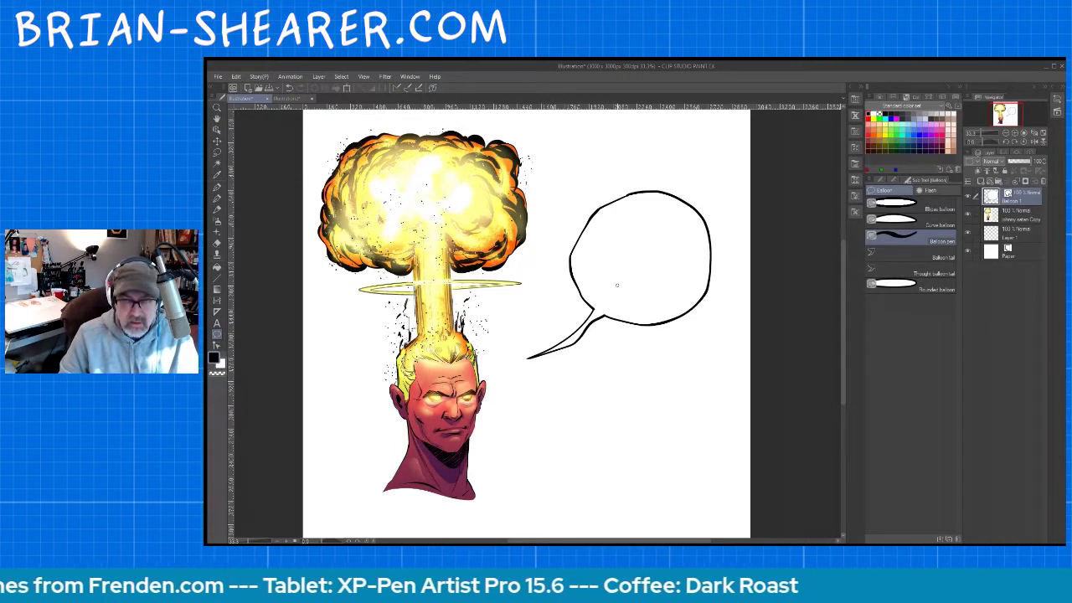
{"action": "key", "text": "ctrl+z"}
{"action": "key", "text": "ctrl+z"}
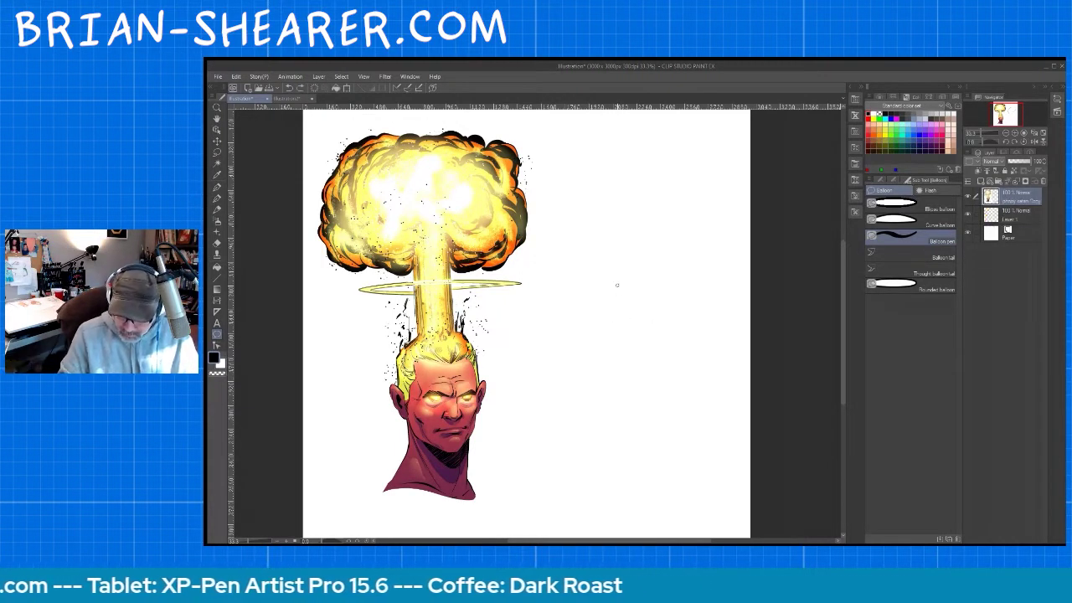
- Draw a rounded balloon with a tail toward the head, then undo it all
{"action": "left_click", "coordinate": [936, 291]}
{"action": "left_click_drag", "start_coordinate": [589, 184], "coordinate": [714, 306]}
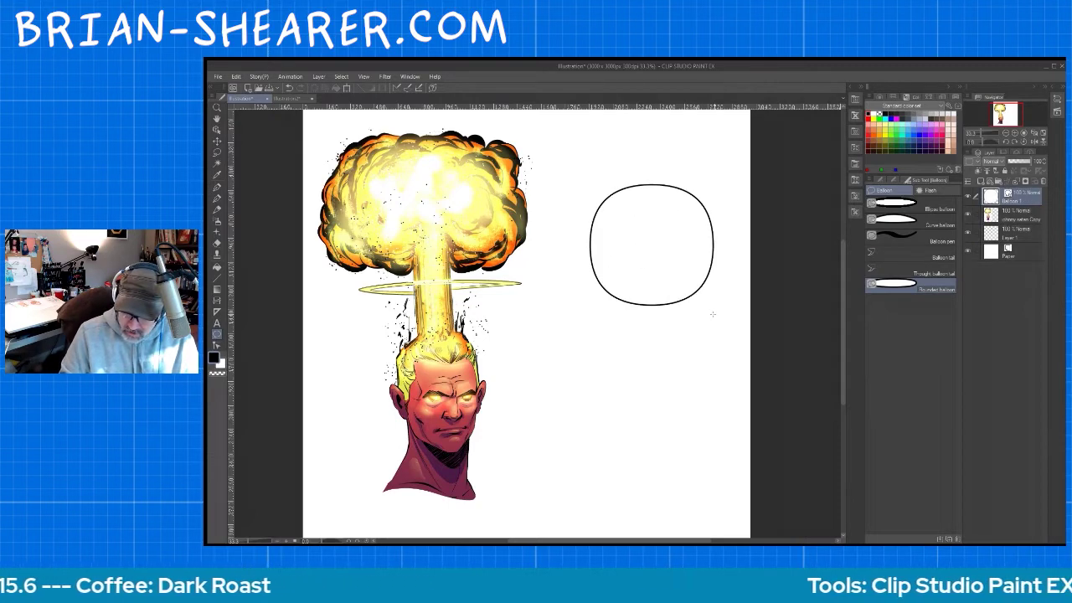
{"action": "left_click", "coordinate": [942, 257]}
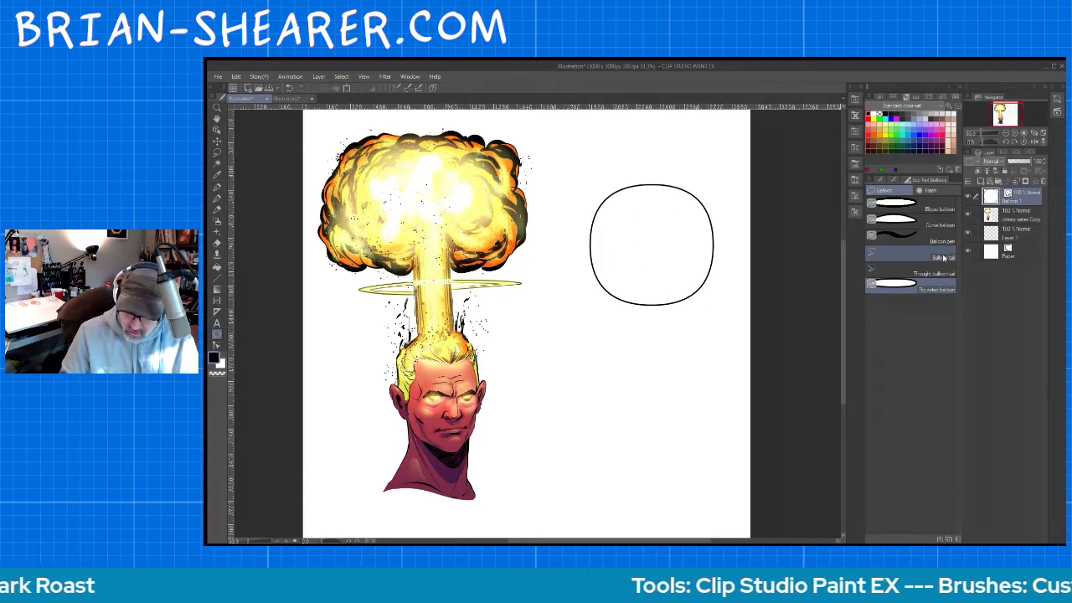
{"action": "left_click", "coordinate": [944, 258]}
{"action": "left_click_drag", "start_coordinate": [614, 269], "coordinate": [507, 377]}
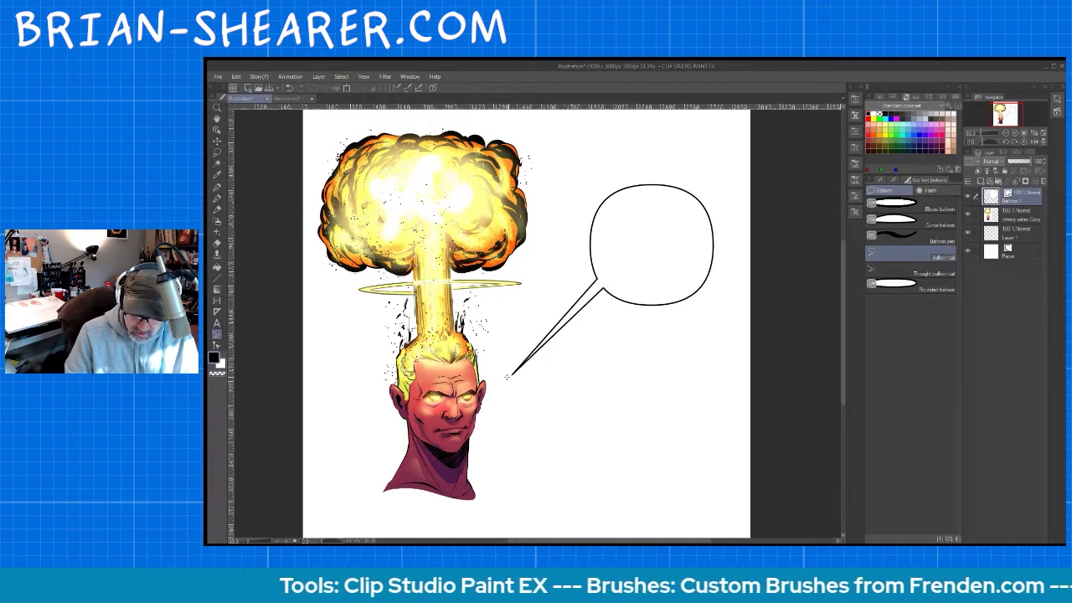
{"action": "key", "text": "ctrl+z"}
{"action": "left_click_drag", "start_coordinate": [611, 273], "coordinate": [493, 398]}
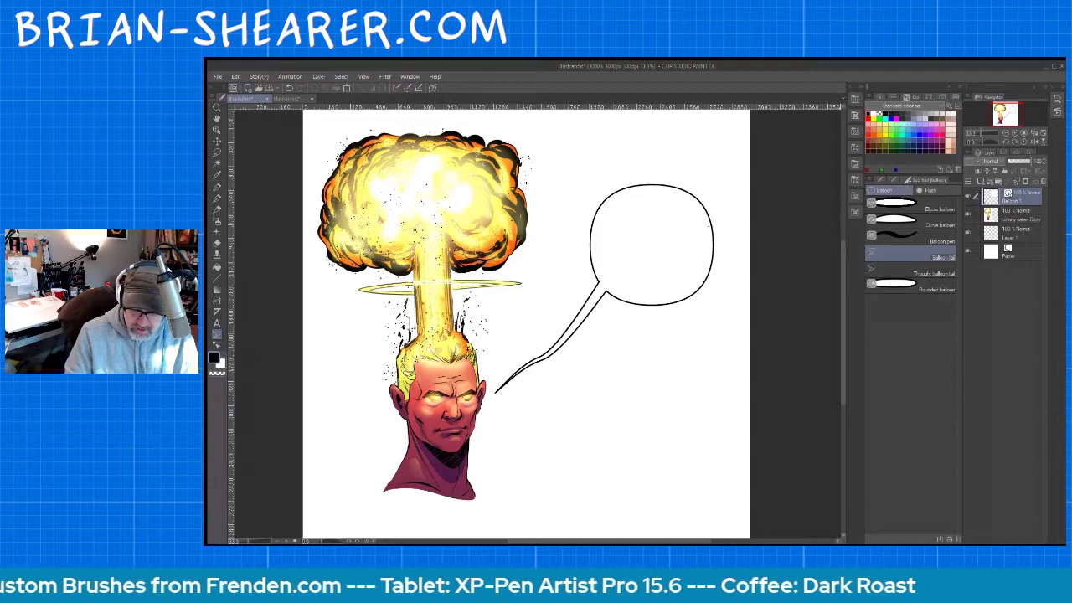
{"action": "key", "text": "ctrl+z"}
{"action": "key", "text": "ctrl+z"}
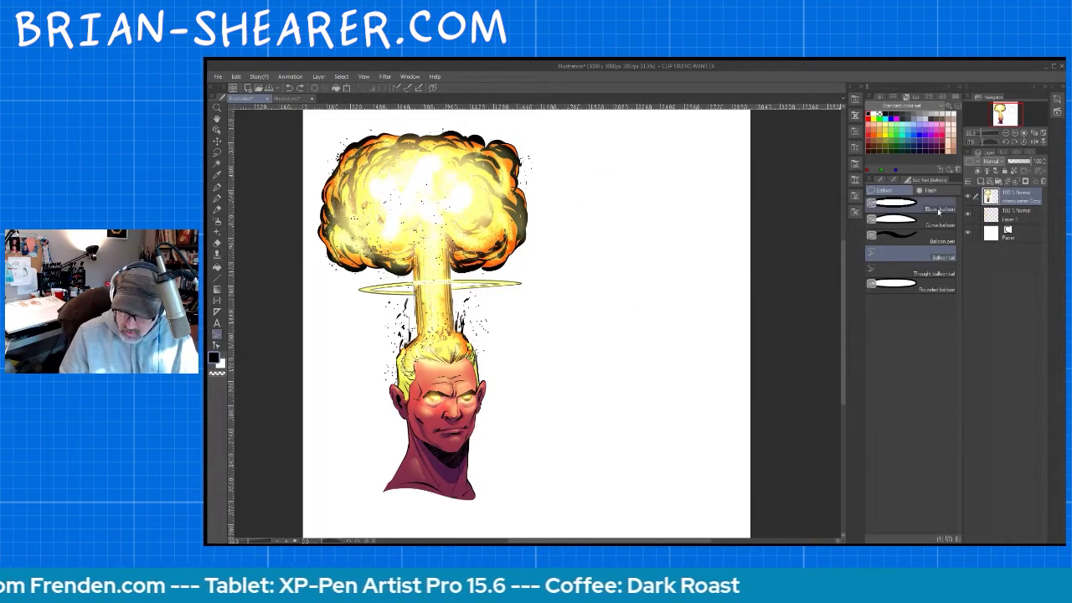
- Draw a circular ellipse balloon right of the explosion and set new balloons to their own layer
{"action": "left_click", "coordinate": [941, 212]}
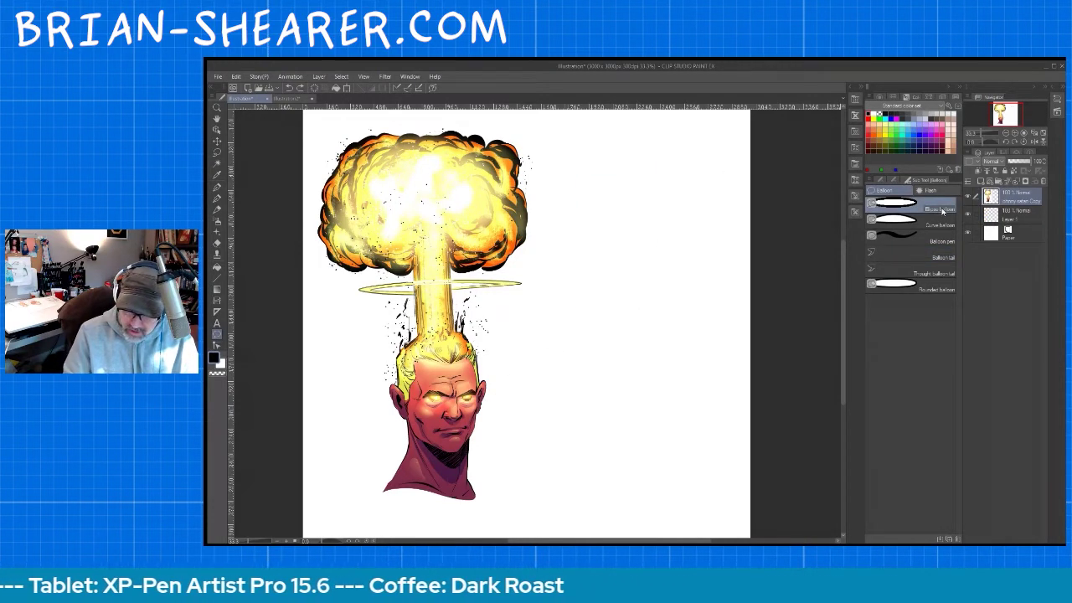
{"action": "left_click_drag", "start_coordinate": [581, 171], "coordinate": [696, 288]}
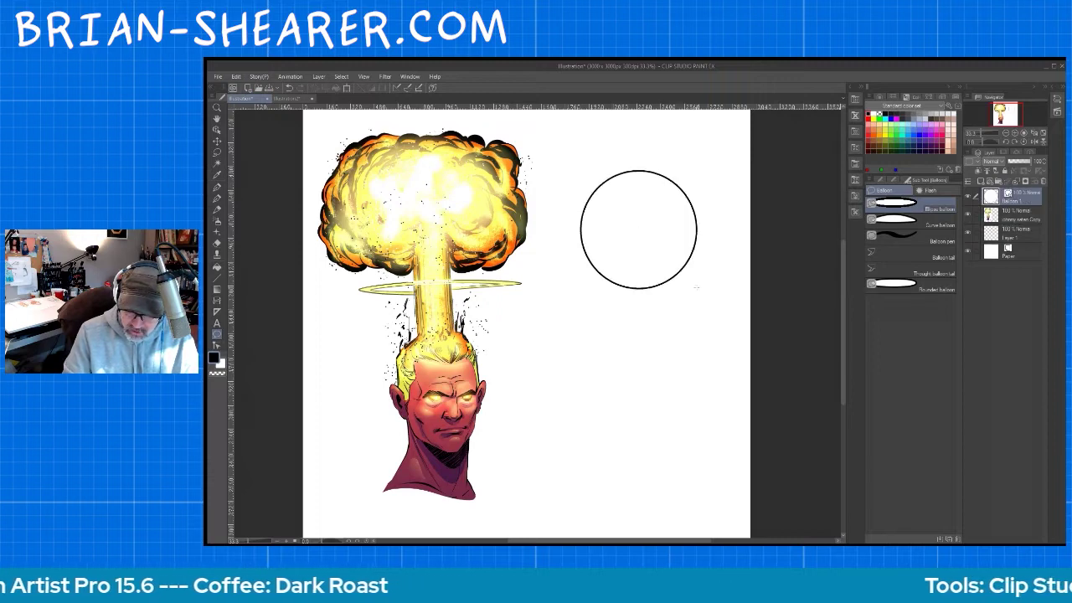
{"action": "left_click", "coordinate": [894, 181]}
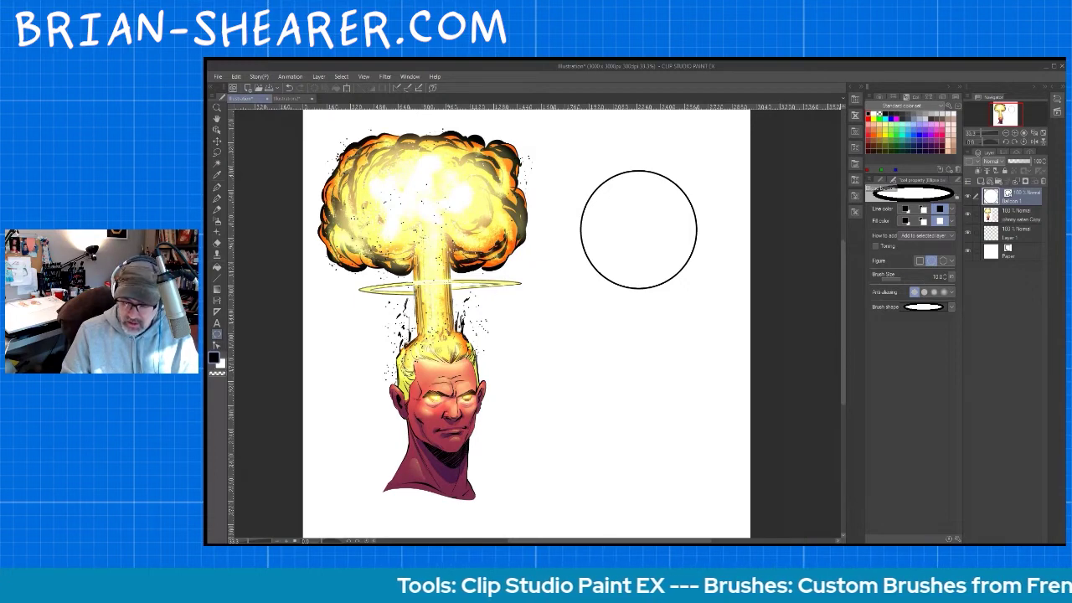
{"action": "left_click", "coordinate": [927, 236]}
{"action": "left_click", "coordinate": [932, 240]}
- Add a second oval balloon below the circle after testing separate and merged layer options
{"action": "left_click_drag", "start_coordinate": [614, 243], "coordinate": [700, 357]}
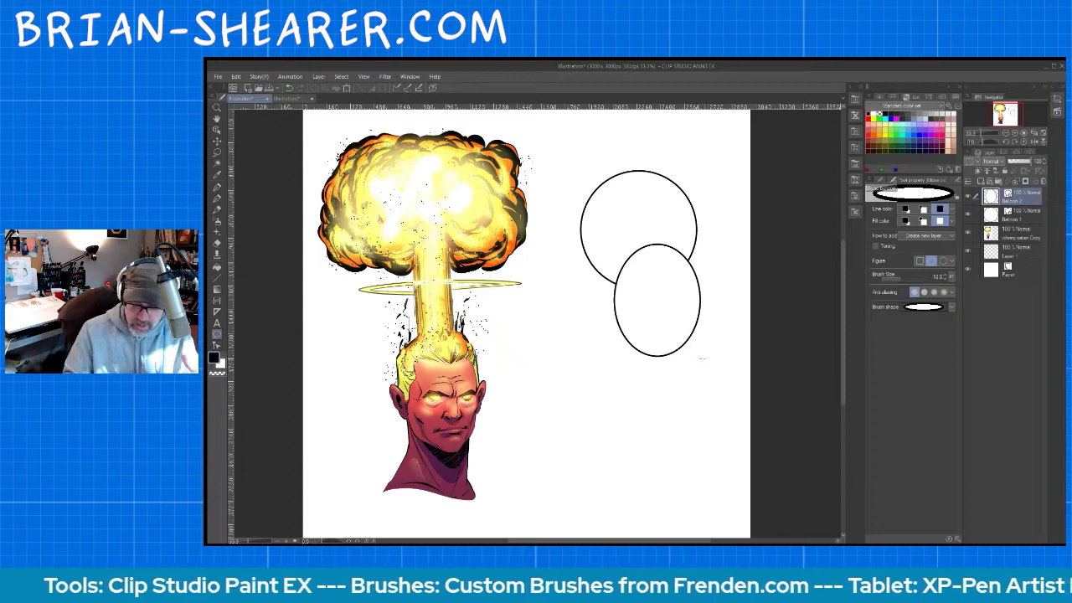
{"action": "key", "text": "ctrl+z"}
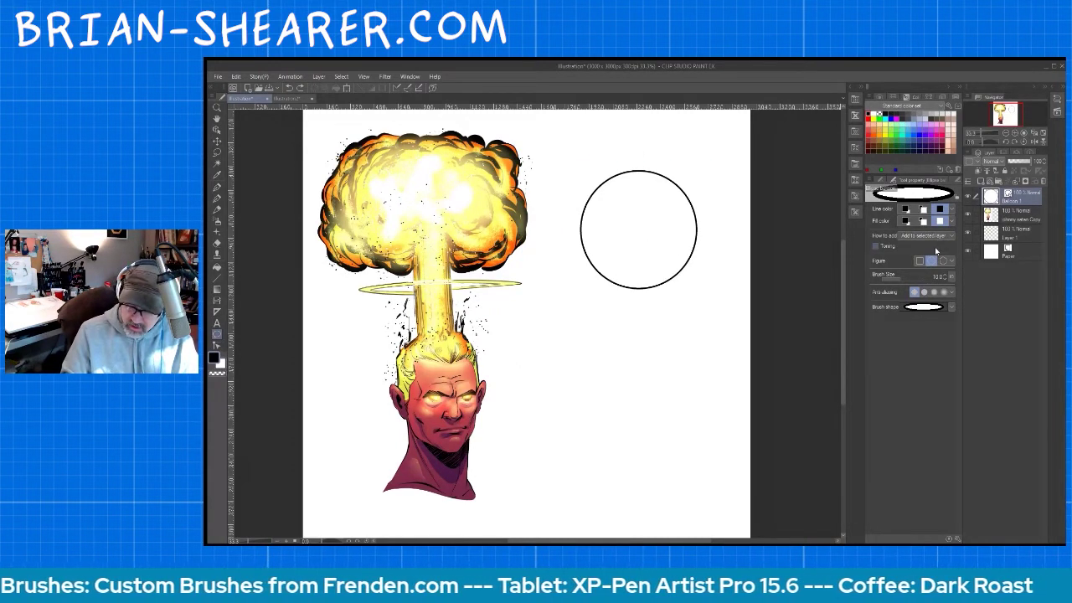
{"action": "left_click", "coordinate": [1025, 199]}
{"action": "left_click_drag", "start_coordinate": [612, 243], "coordinate": [709, 358]}
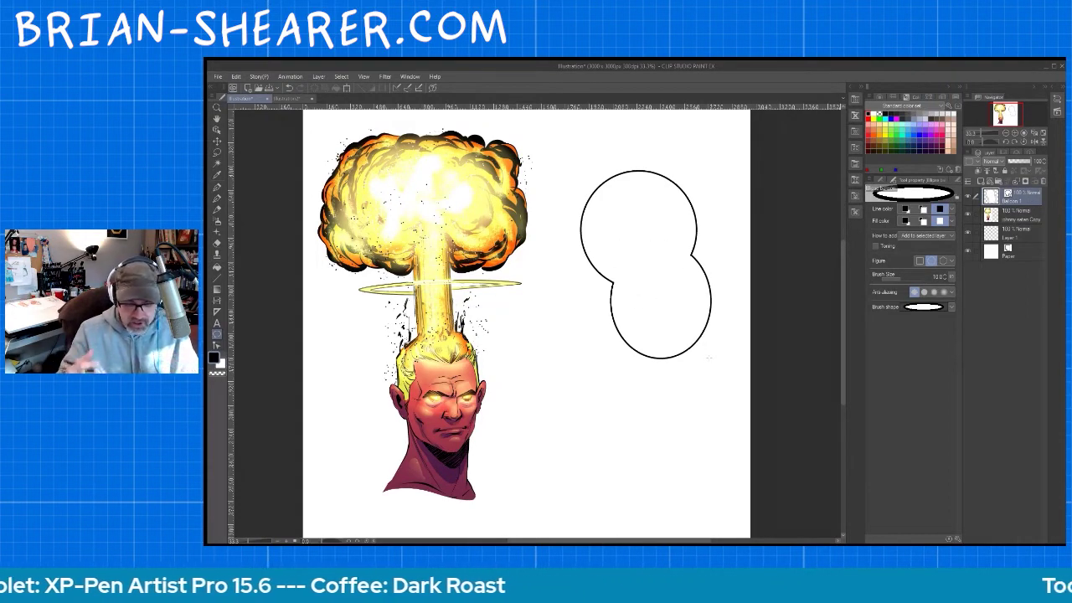
{"action": "key", "text": "ctrl+z"}
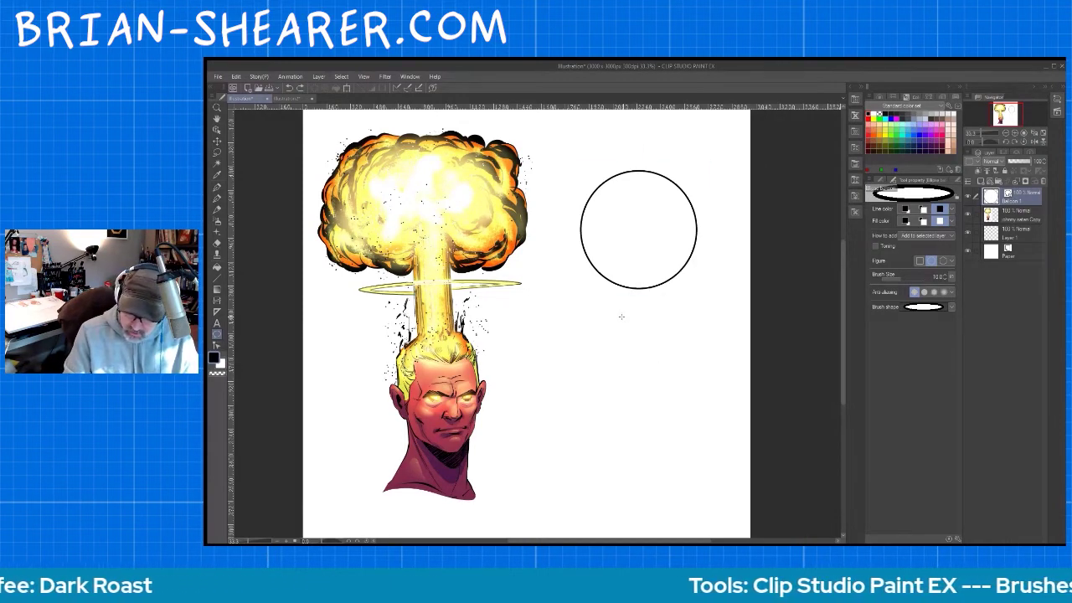
{"action": "left_click_drag", "start_coordinate": [622, 316], "coordinate": [729, 410]}
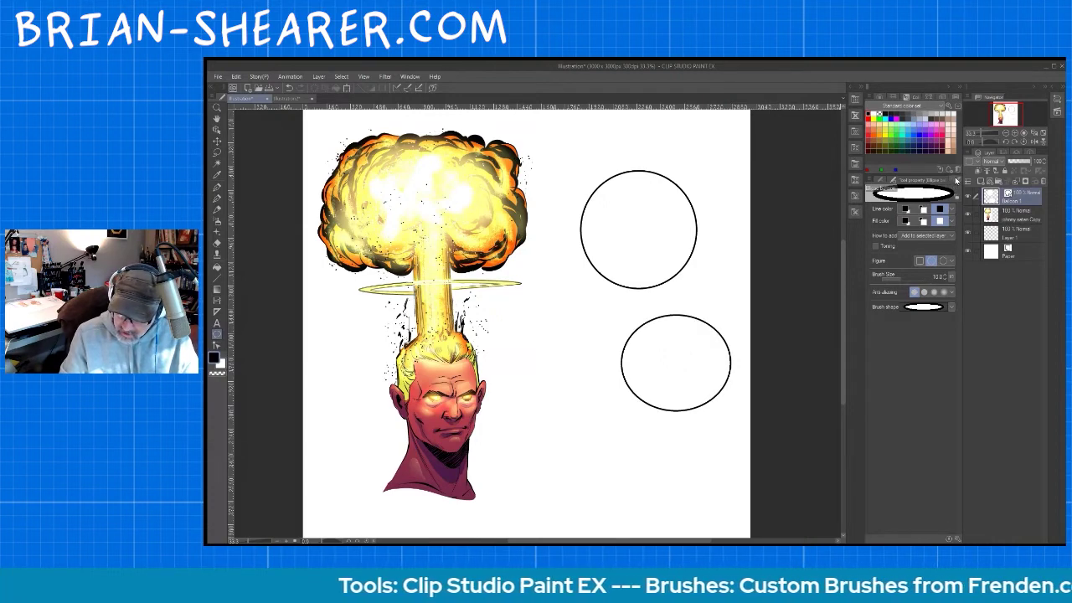
{"action": "left_click", "coordinate": [957, 180]}
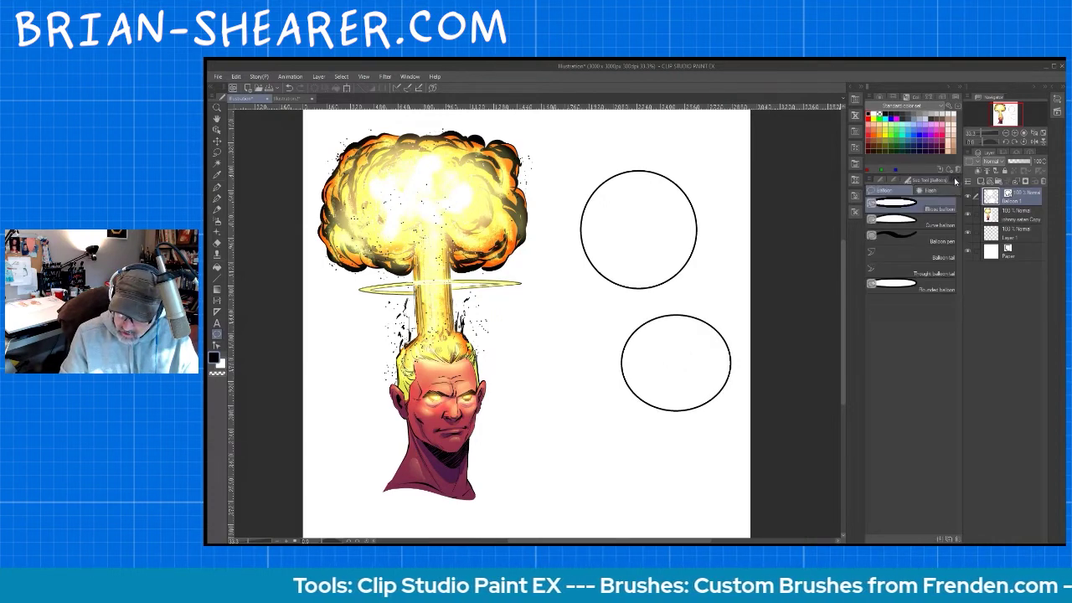
- Draw a Balloon pen tail linking the two balloons, then undo it along with the lower balloon
{"action": "left_click", "coordinate": [941, 242]}
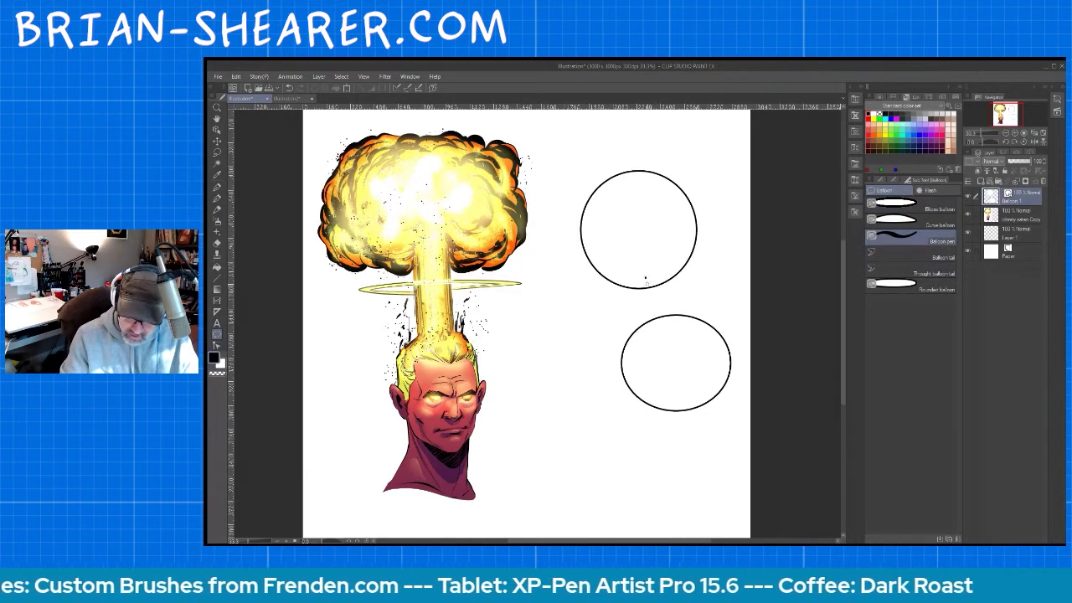
{"action": "left_click_drag", "start_coordinate": [645, 278], "coordinate": [663, 330]}
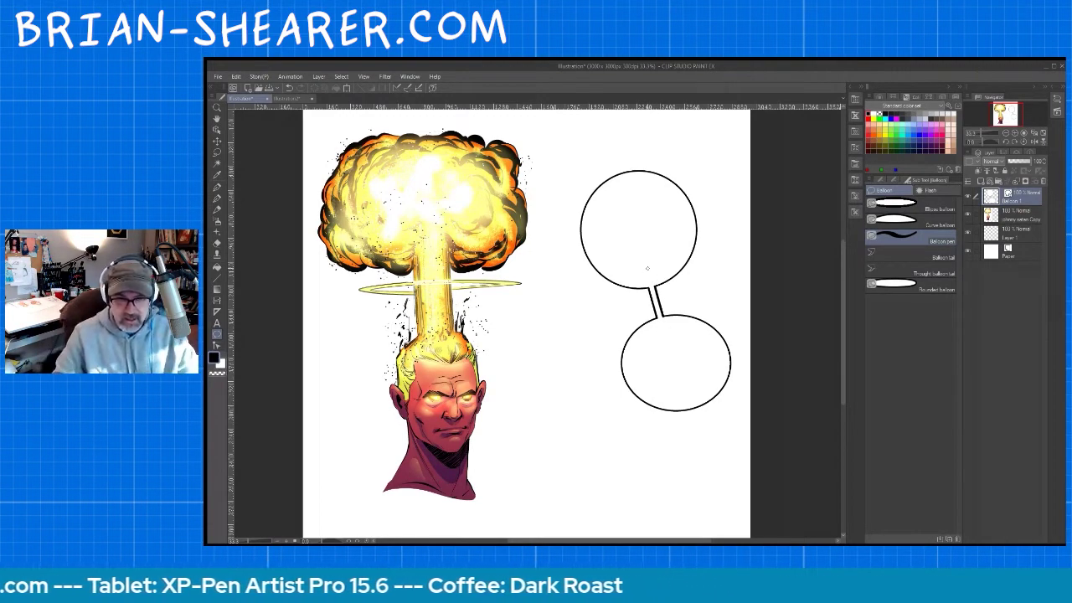
{"action": "key", "text": "ctrl+z"}
{"action": "key", "text": "ctrl+z"}
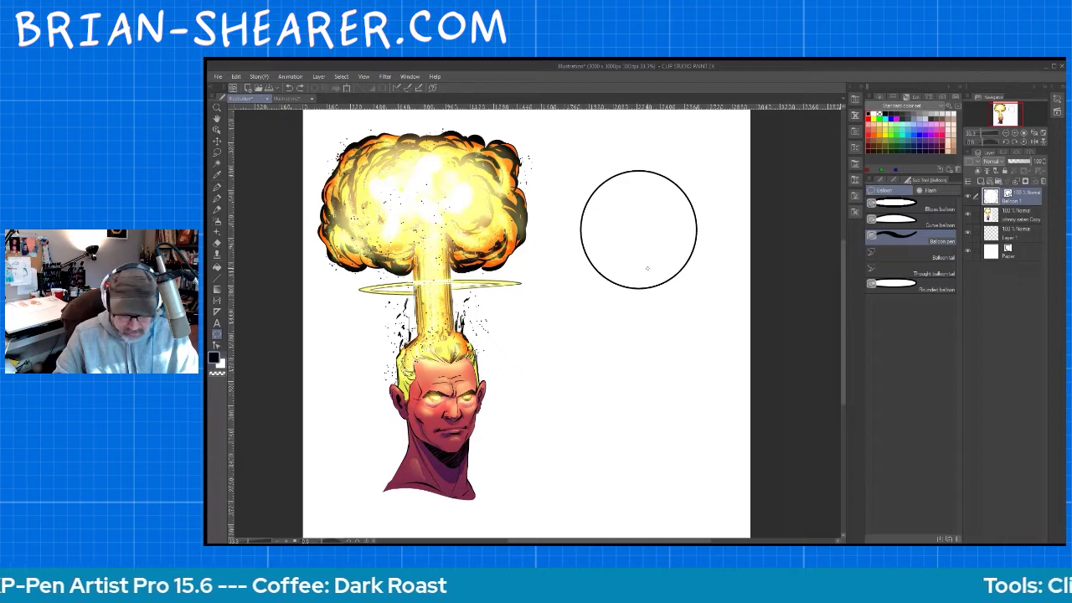
{"action": "left_click", "coordinate": [936, 206]}
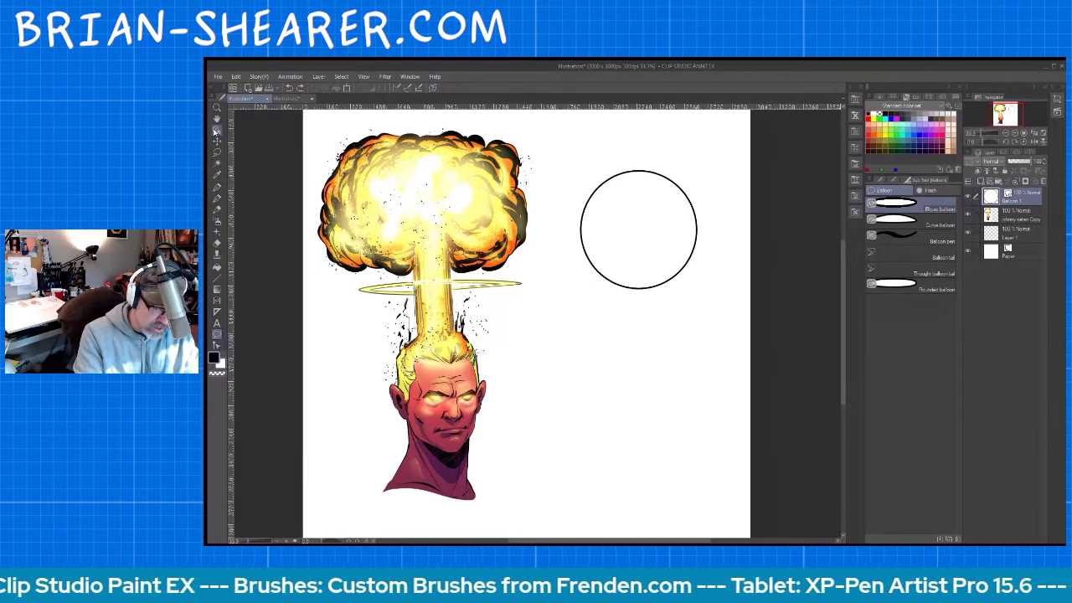
- Enlarge the circle balloon by its corner handle, then correct its height to keep it round
{"action": "left_click", "coordinate": [216, 130]}
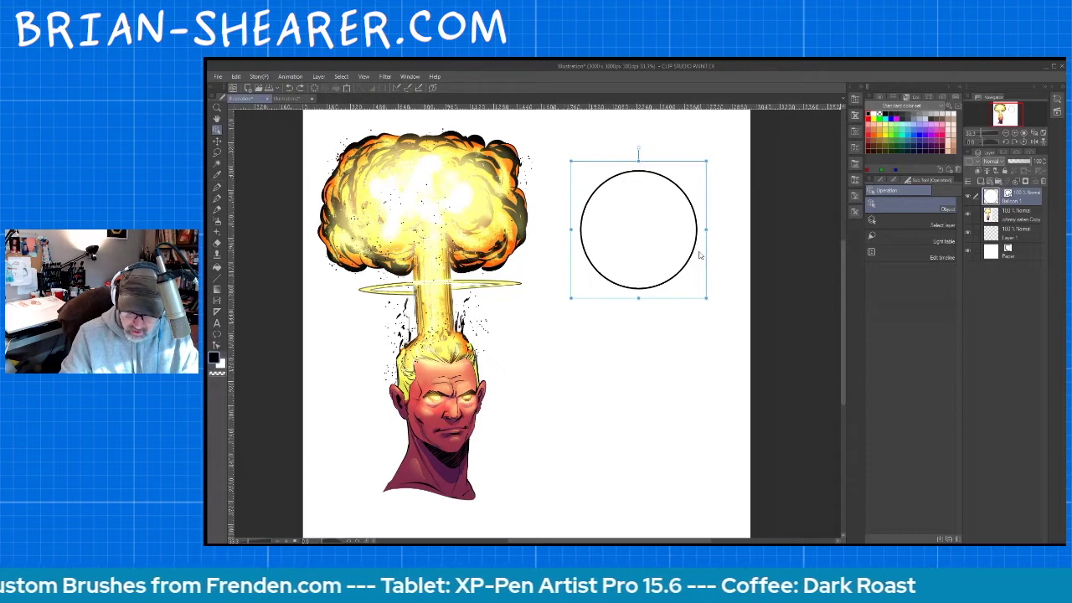
{"action": "left_click_drag", "start_coordinate": [706, 296], "coordinate": [729, 325]}
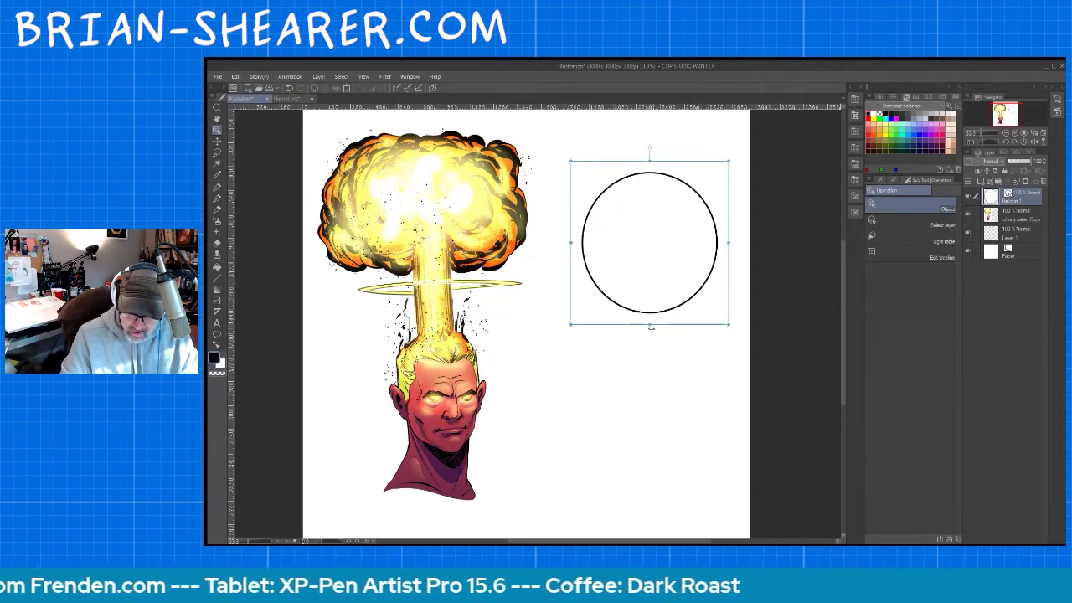
{"action": "mouse_move", "coordinate": [650, 325]}
{"action": "left_mouse_down"}
{"action": "mouse_move", "coordinate": [655, 271]}
{"action": "mouse_move", "coordinate": [649, 321]}
{"action": "left_mouse_up"}
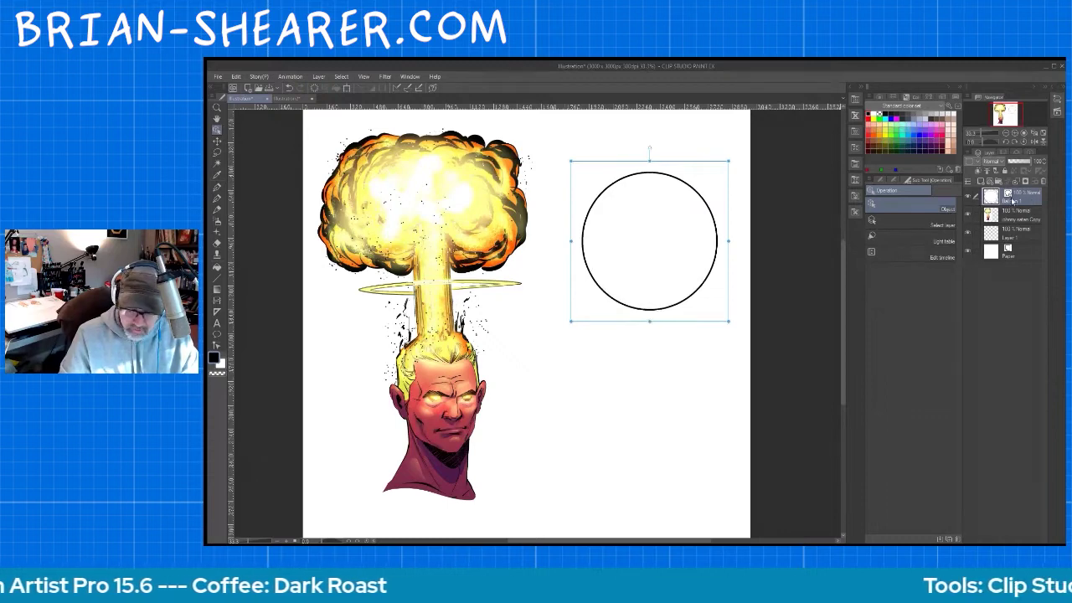
- Add the text 'BOOM' inside the circle balloon and confirm it
{"action": "left_click", "coordinate": [217, 153]}
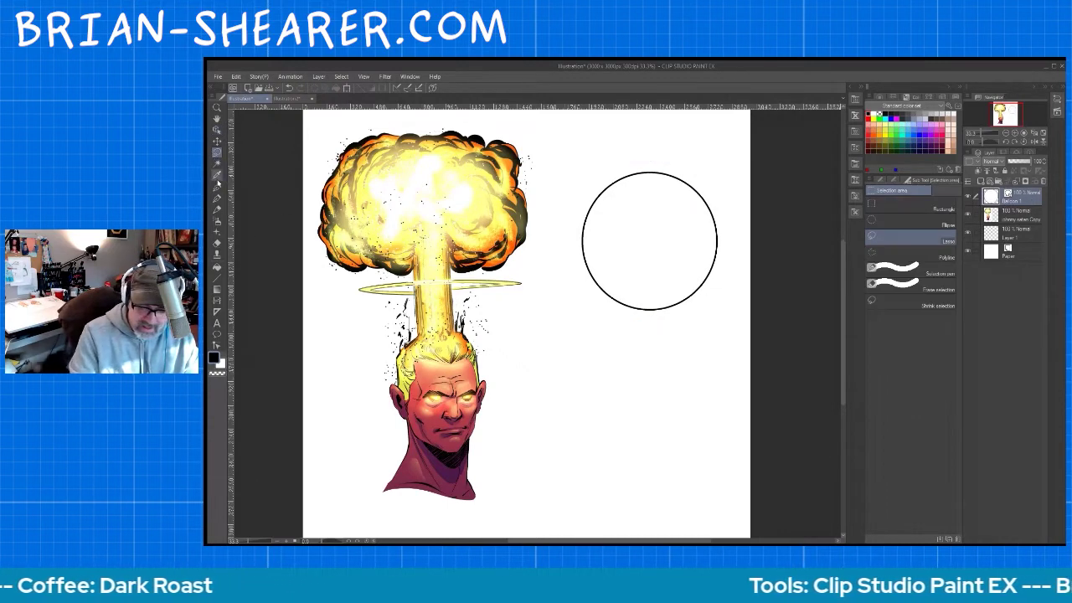
{"action": "left_click", "coordinate": [217, 323]}
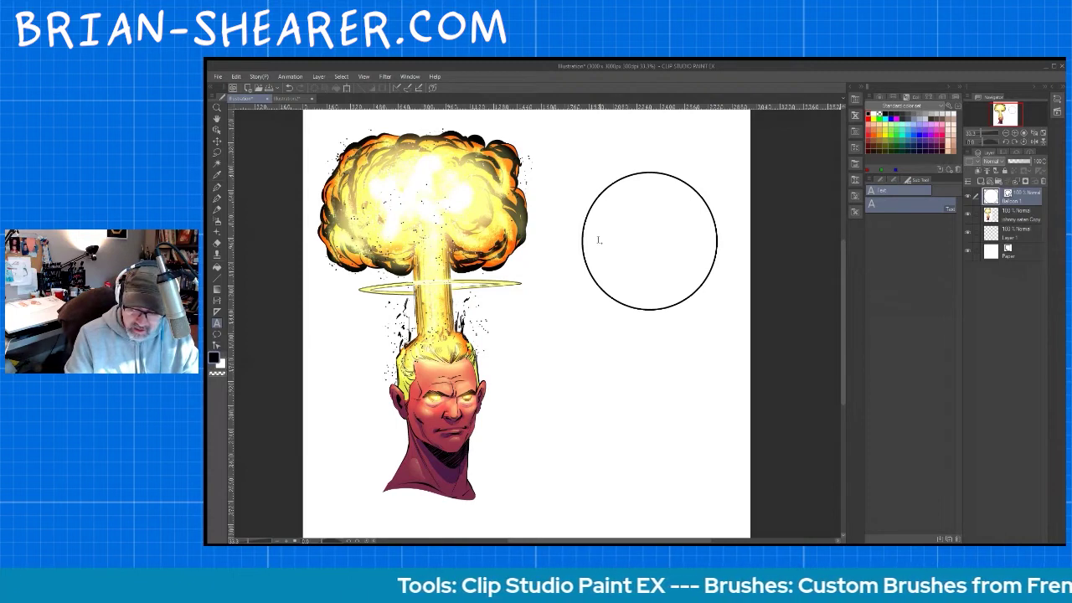
{"action": "left_click", "coordinate": [600, 242]}
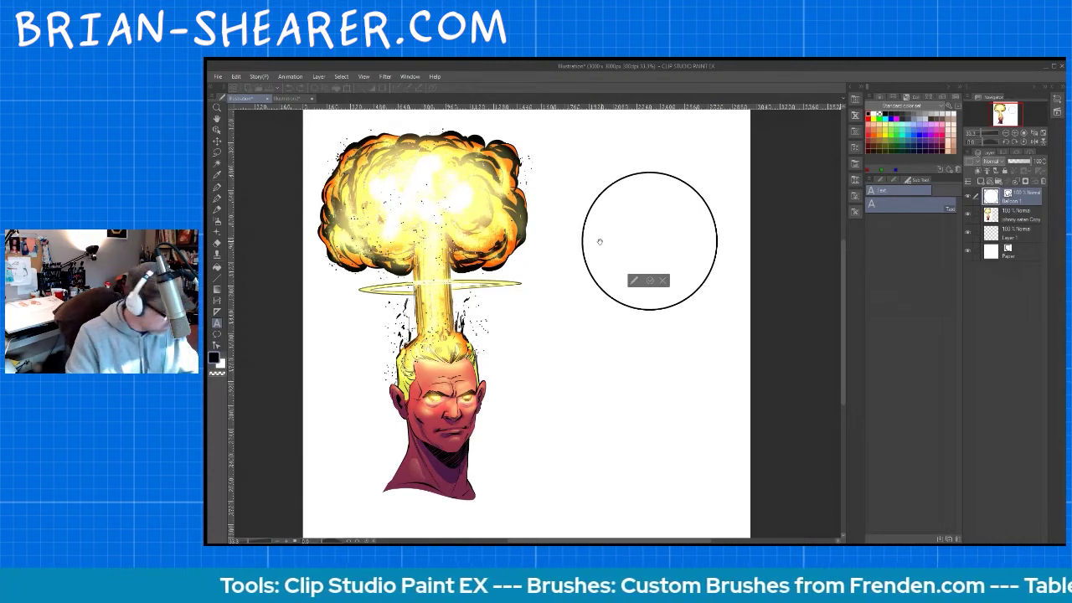
{"action": "type", "text": "BOOM"}
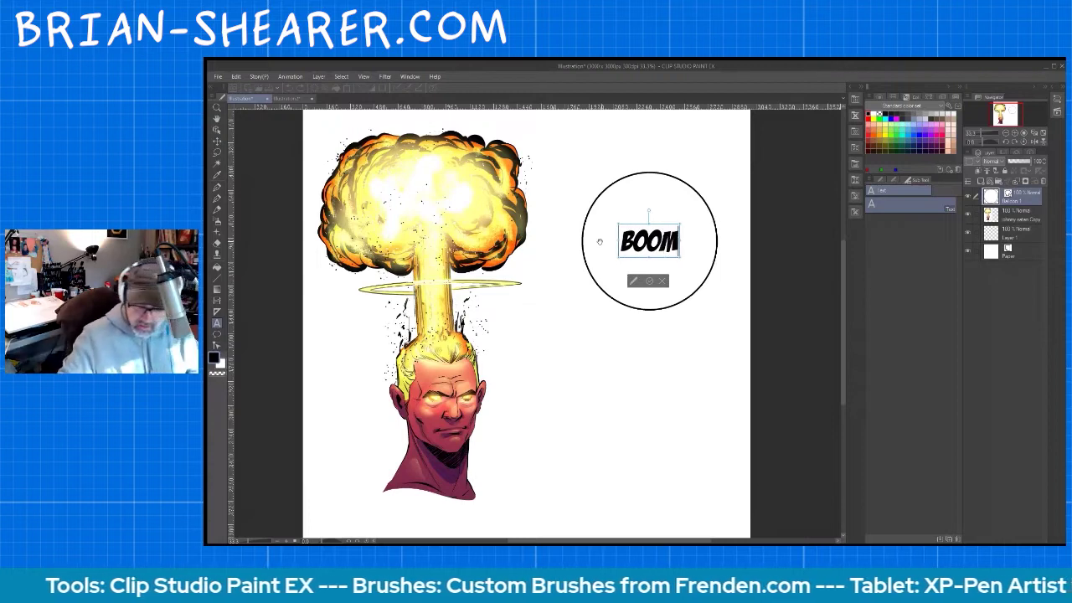
{"action": "left_click", "coordinate": [650, 281]}
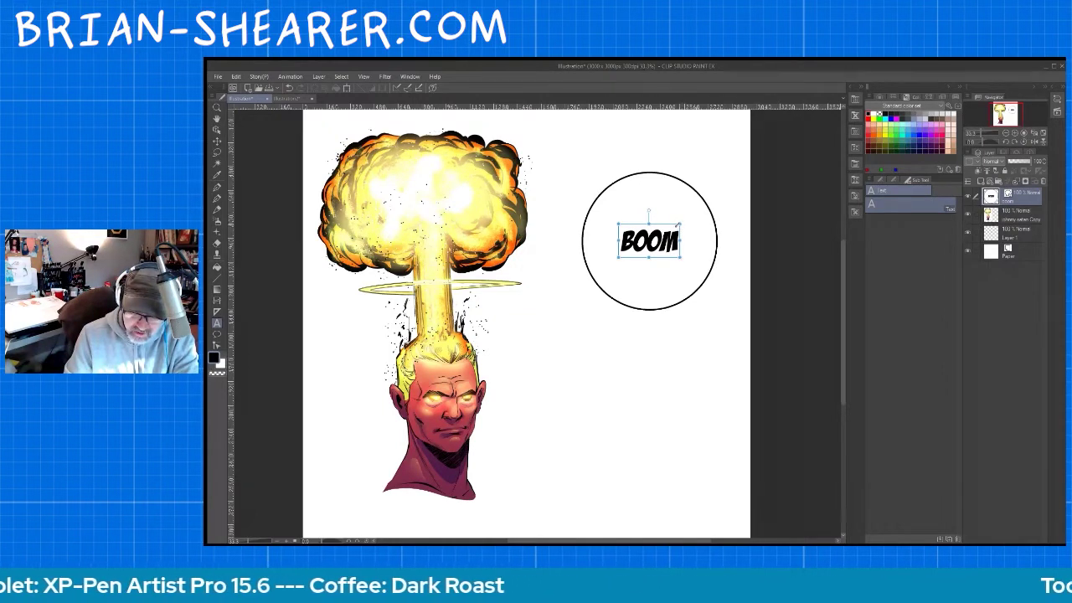
- Shrink the BOOM balloon slightly and scale up the BOOM text to fill the circle
{"action": "left_click_drag", "start_coordinate": [680, 225], "coordinate": [694, 211]}
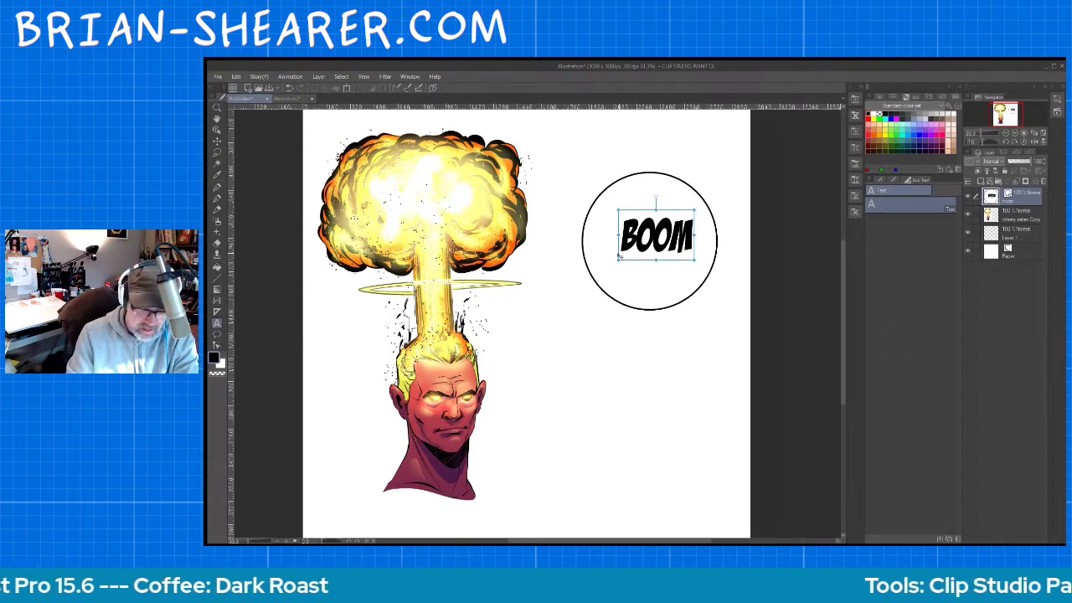
{"action": "key", "text": "o"}
{"action": "left_click", "coordinate": [703, 289]}
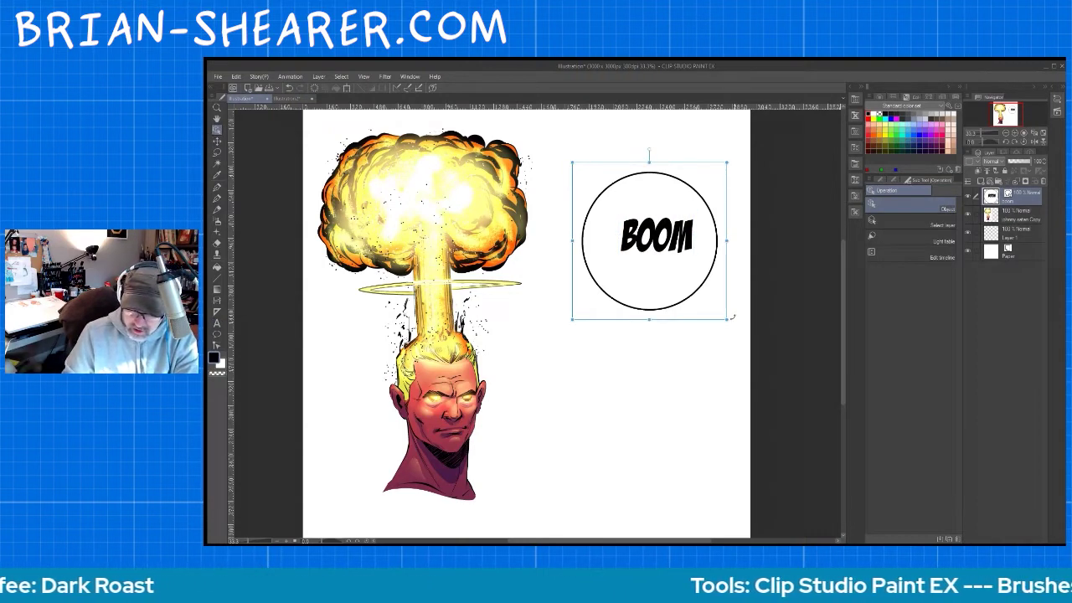
{"action": "mouse_move", "coordinate": [726, 319]}
{"action": "left_mouse_down"}
{"action": "mouse_move", "coordinate": [700, 293]}
{"action": "mouse_move", "coordinate": [715, 309]}
{"action": "left_mouse_up"}
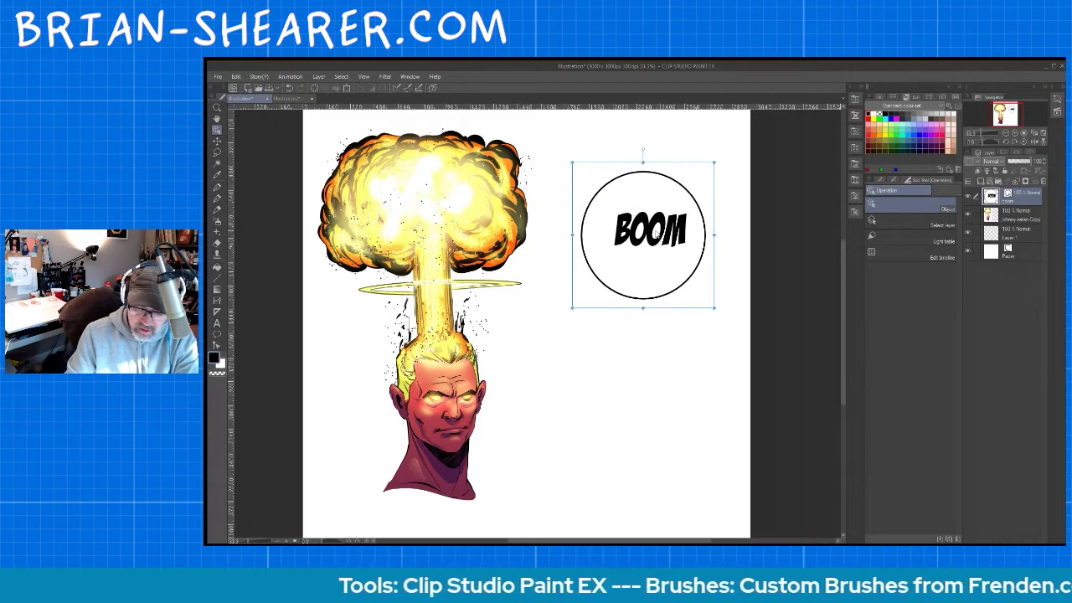
{"action": "left_click", "coordinate": [653, 222]}
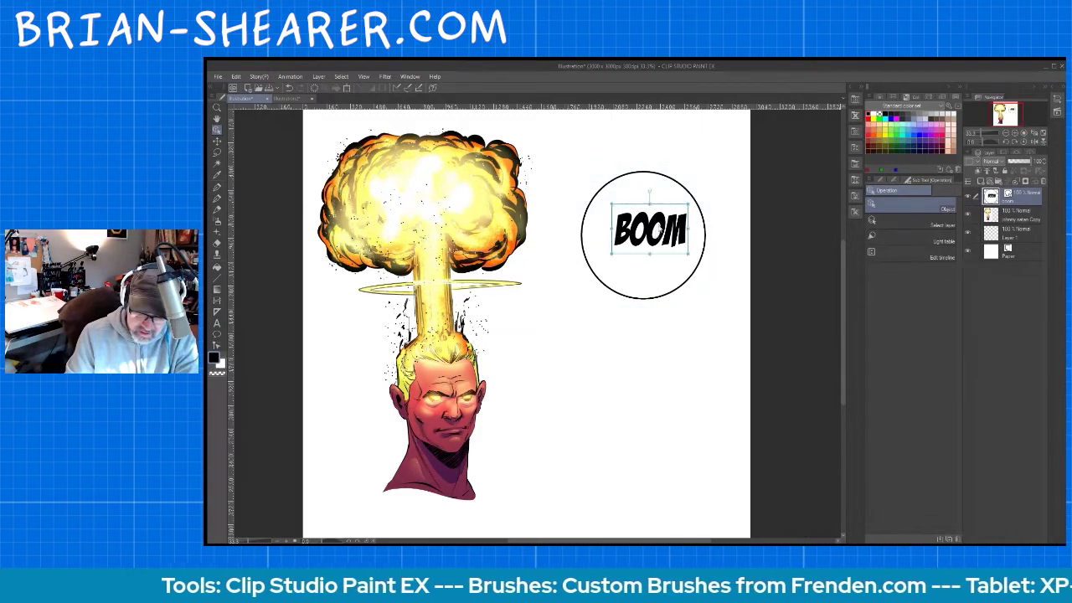
{"action": "left_click_drag", "start_coordinate": [610, 254], "coordinate": [643, 270]}
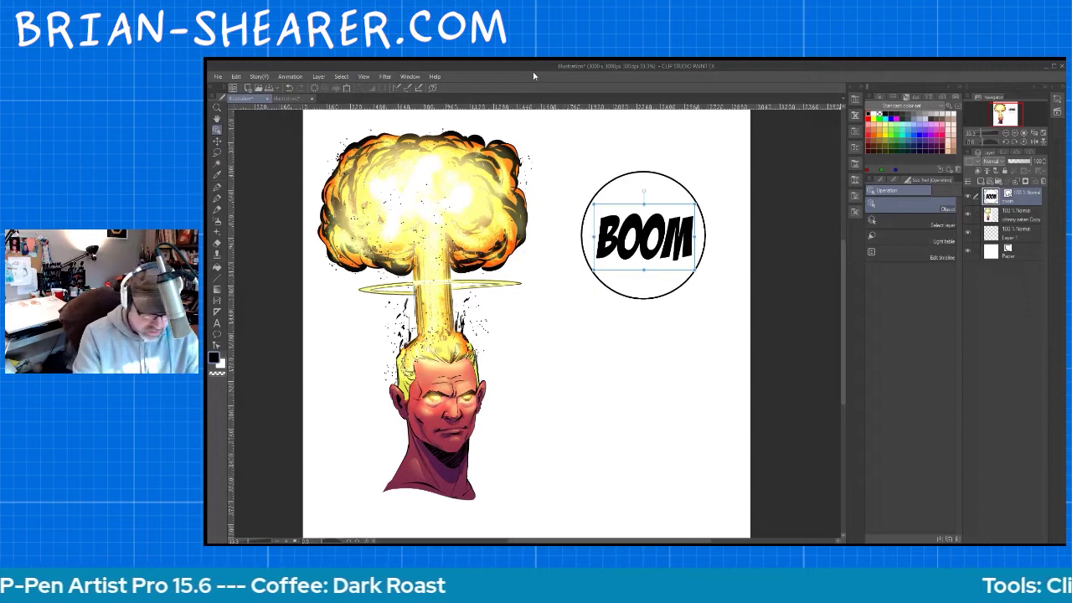
{"action": "left_click", "coordinate": [217, 153]}
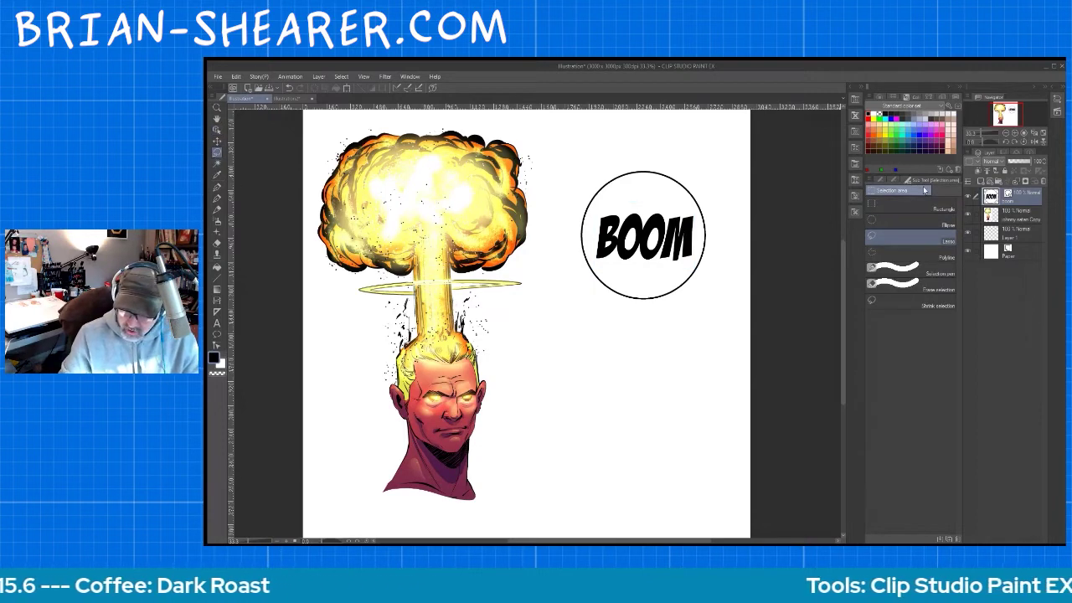
- Test a thought-balloon tail down-left from BOOM, undo it, and view its tool properties
{"action": "key", "text": "t"}
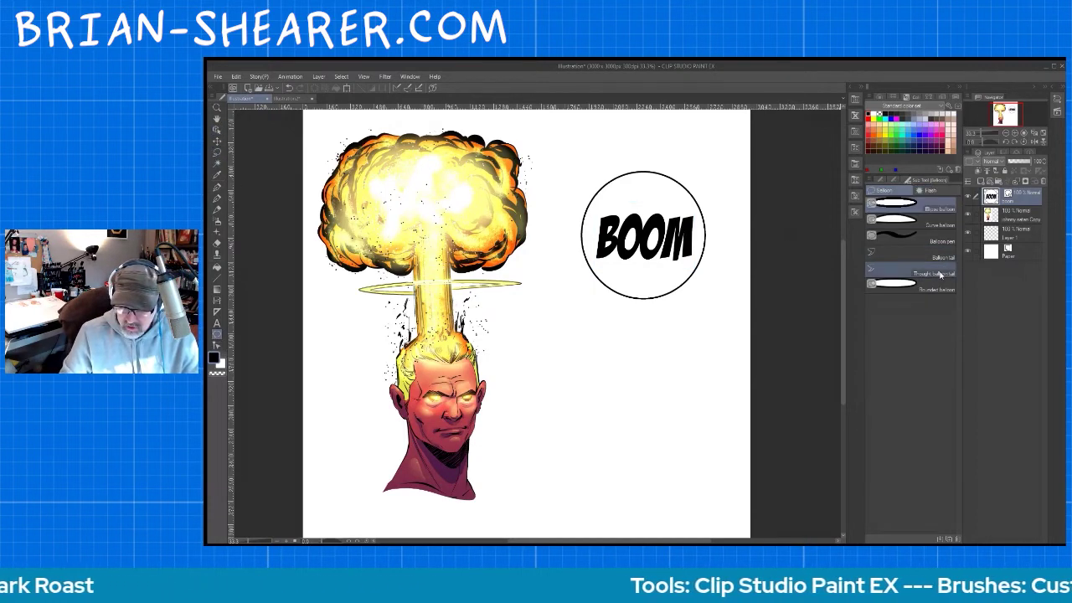
{"action": "left_click", "coordinate": [942, 275]}
{"action": "left_click_drag", "start_coordinate": [620, 292], "coordinate": [553, 367]}
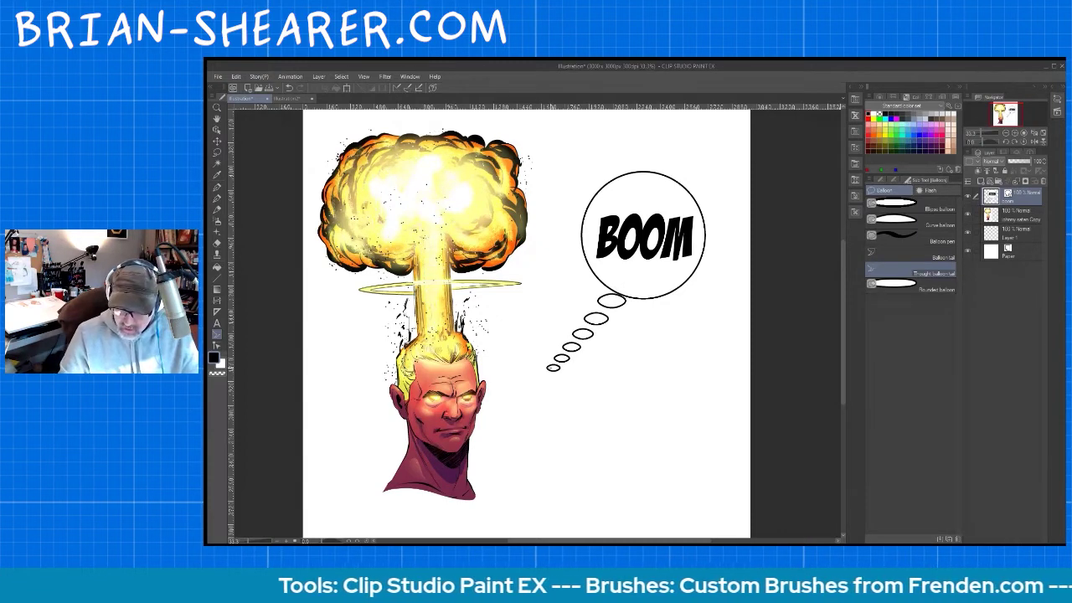
{"action": "key", "text": "ctrl+z"}
{"action": "left_click", "coordinate": [890, 183]}
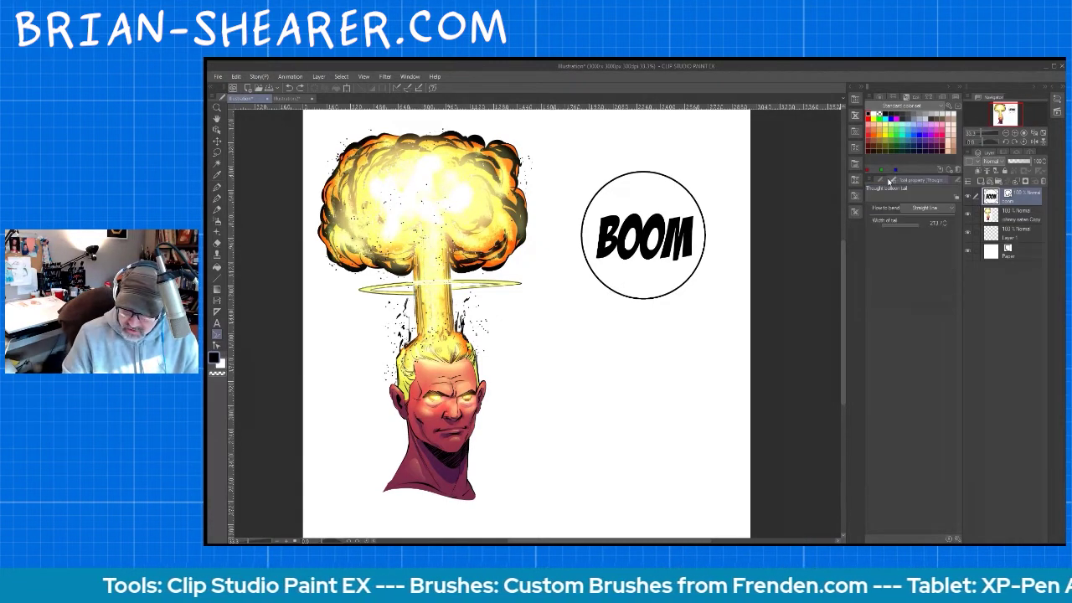